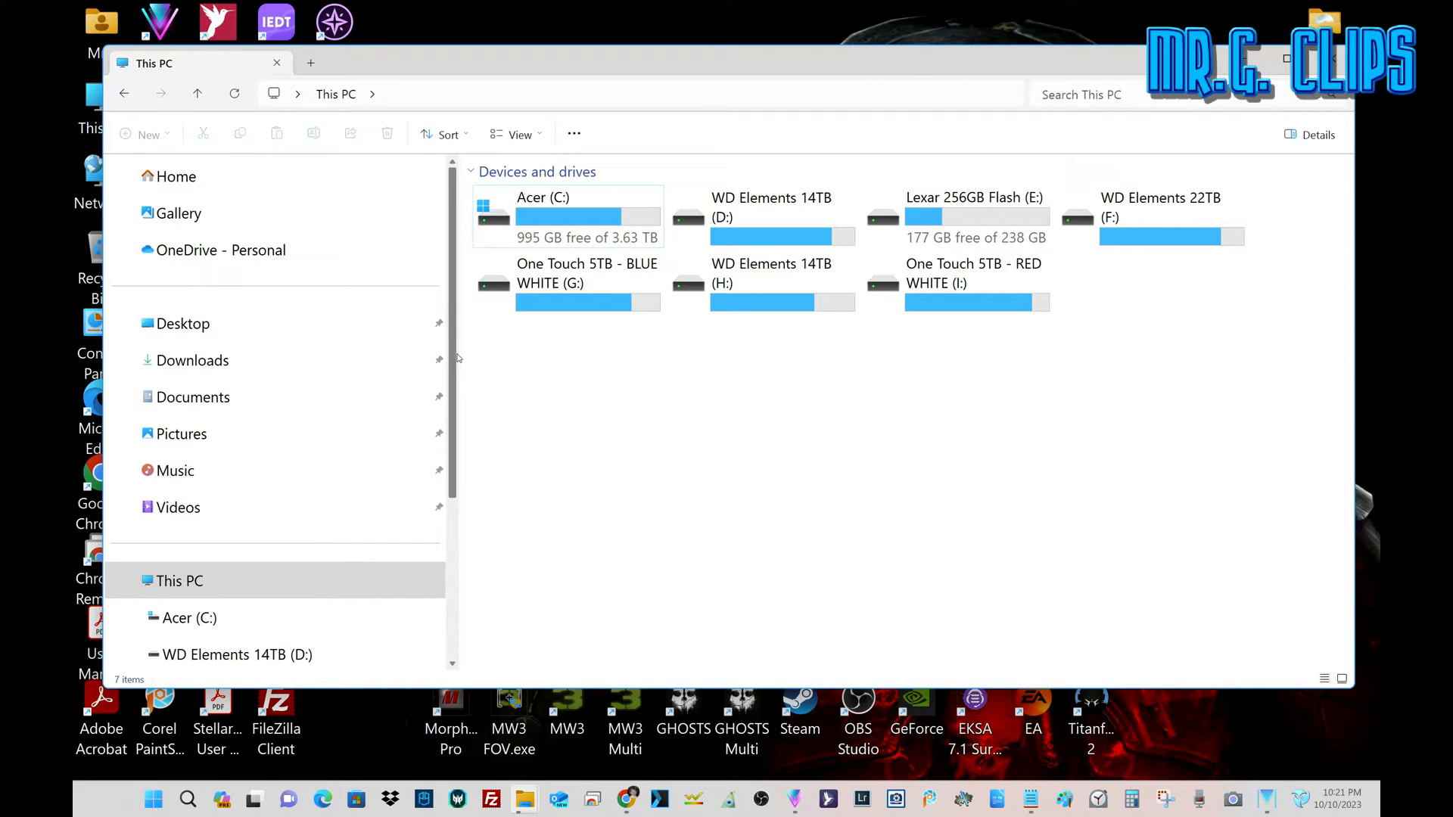
{"action": "left_click_drag", "start_coordinate": [458, 360], "coordinate": [456, 507]}
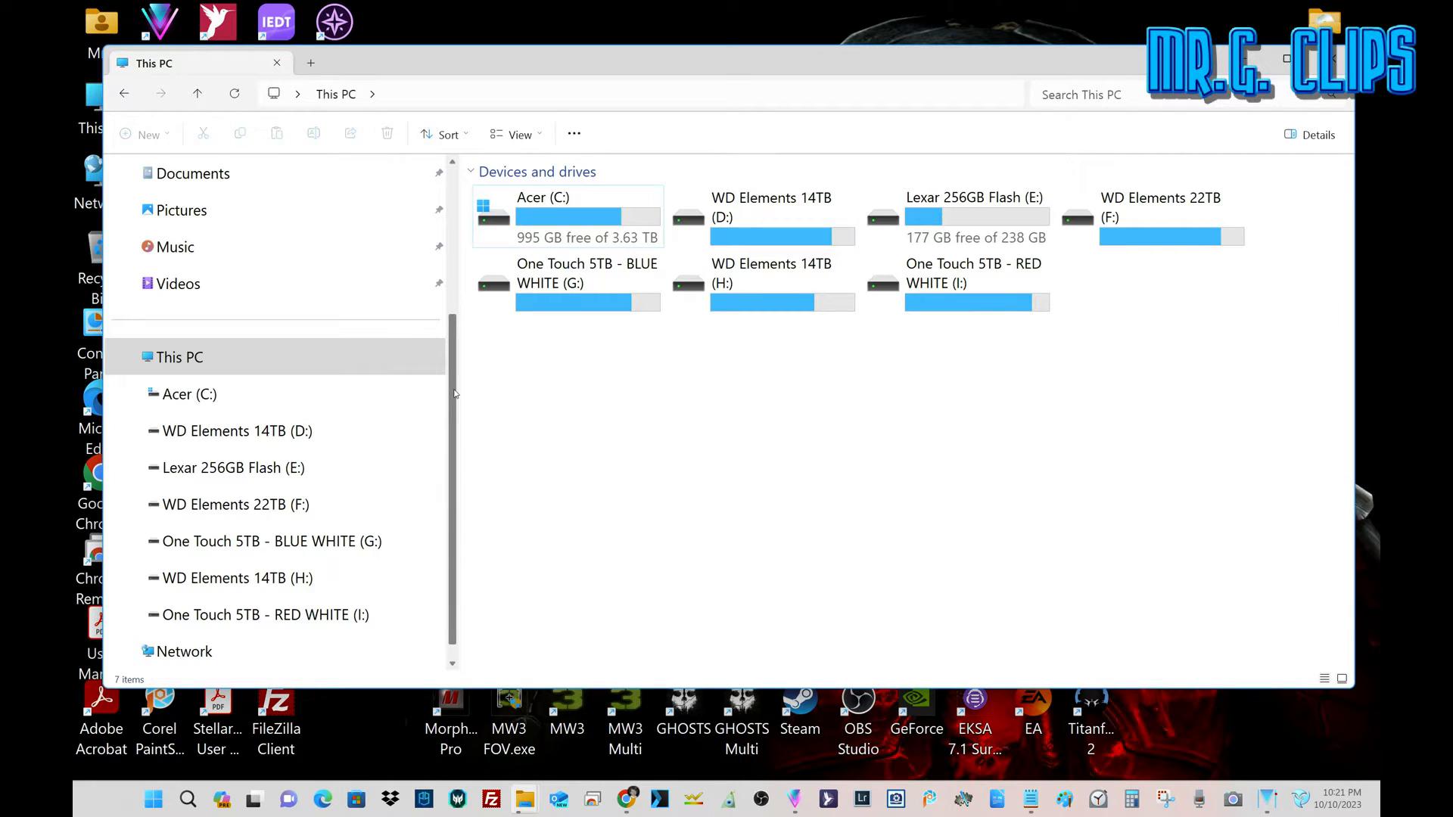
{"action": "scroll", "coordinate": [453, 406], "scroll_direction": "down", "scroll_amount": 1}
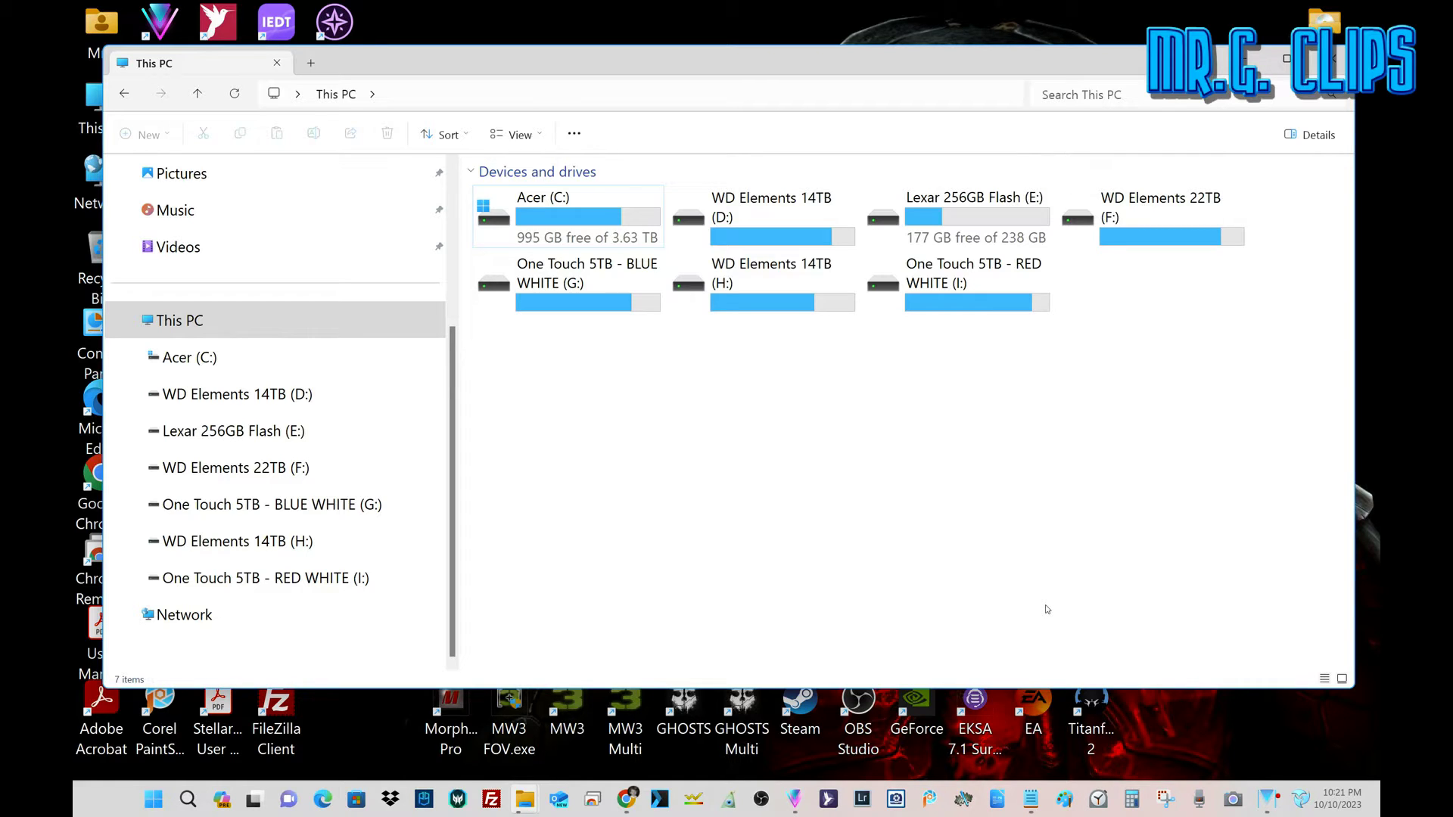
Step: In Notepad, highlight the download link and insert a blank line after it
{"action": "left_click", "coordinate": [1030, 799]}
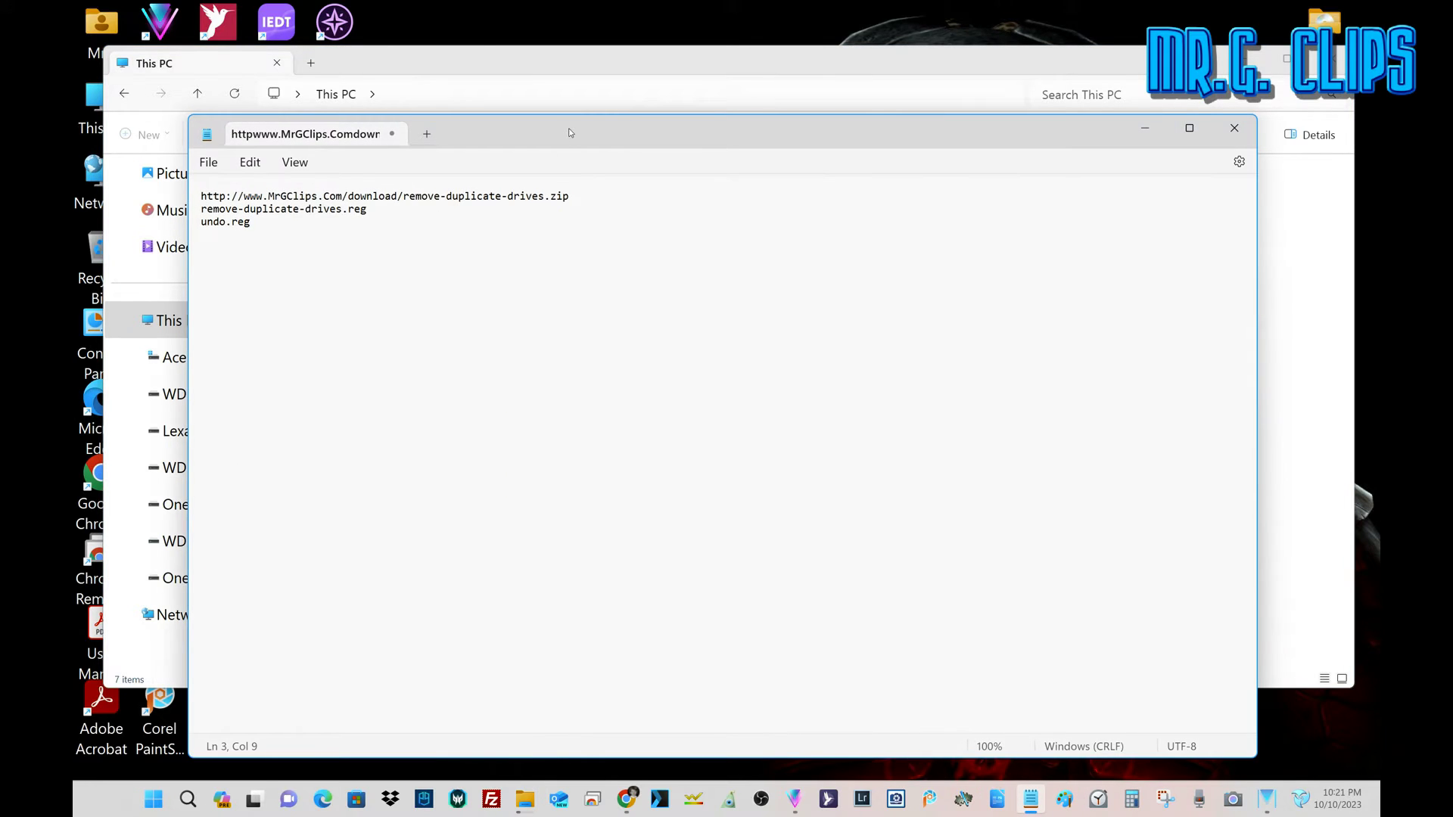
{"action": "key", "text": "ctrl+Home"}
{"action": "key", "text": "shift+End"}
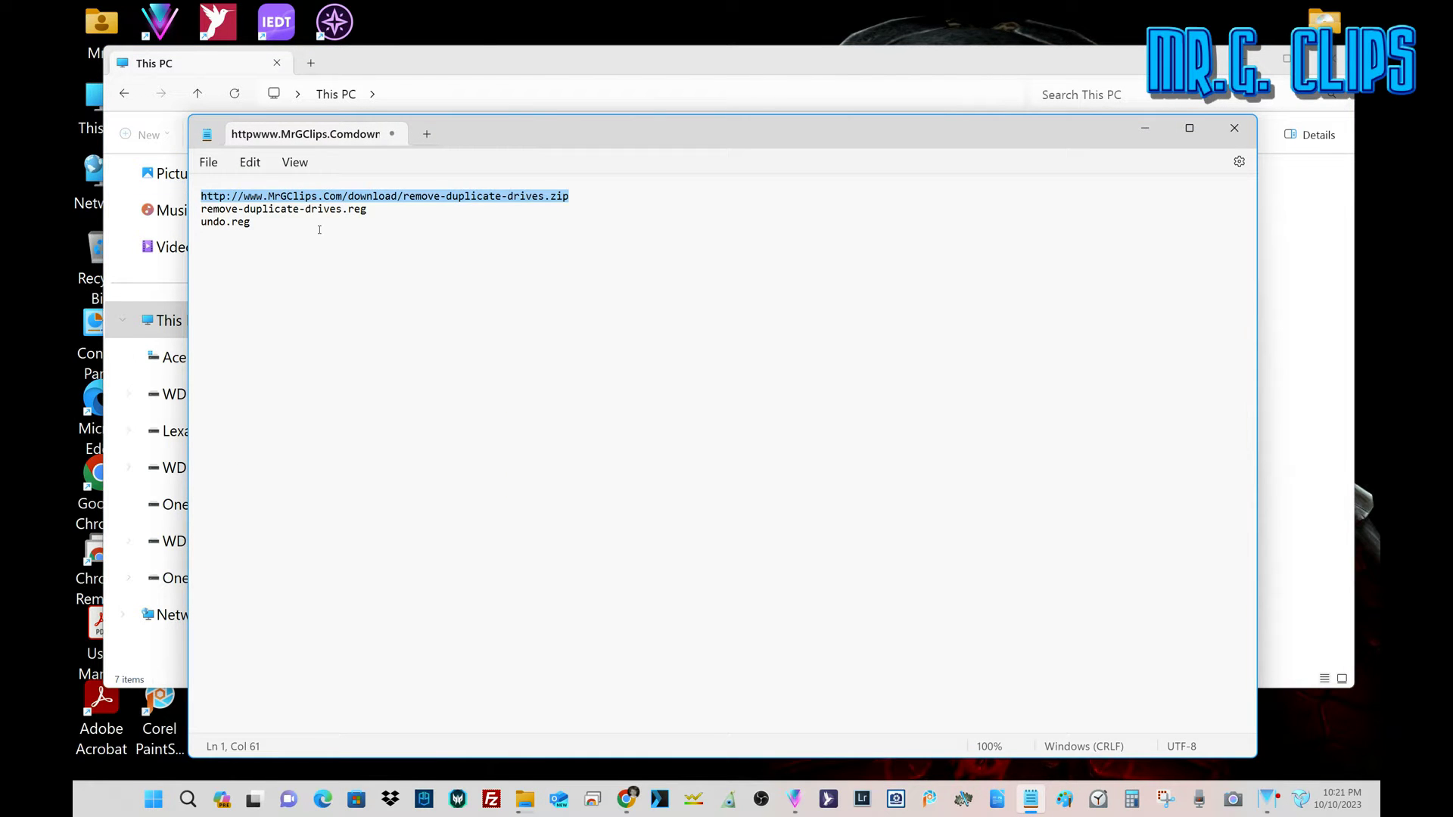
{"action": "left_click", "coordinate": [321, 227]}
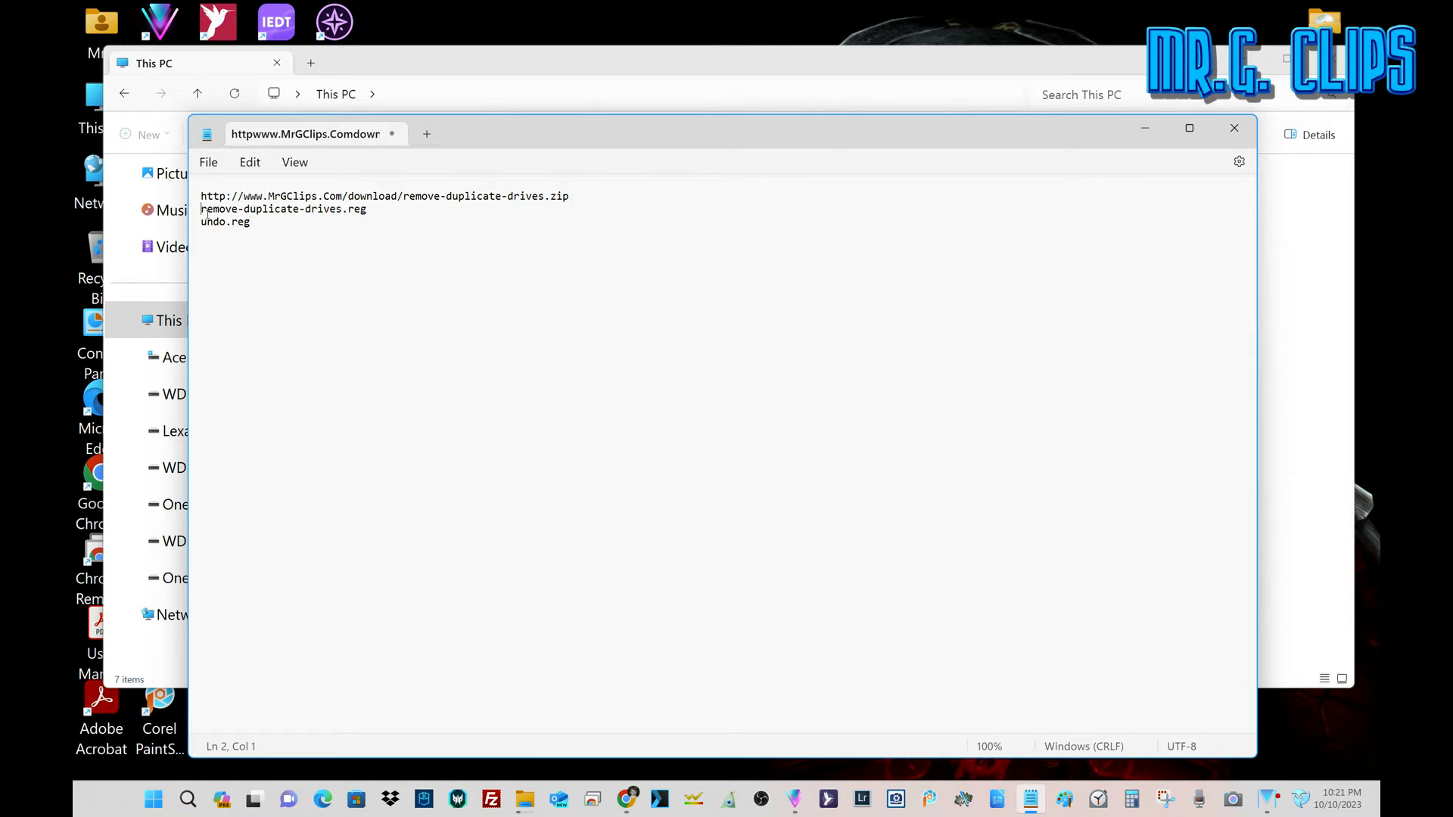
{"action": "key", "text": "Return"}
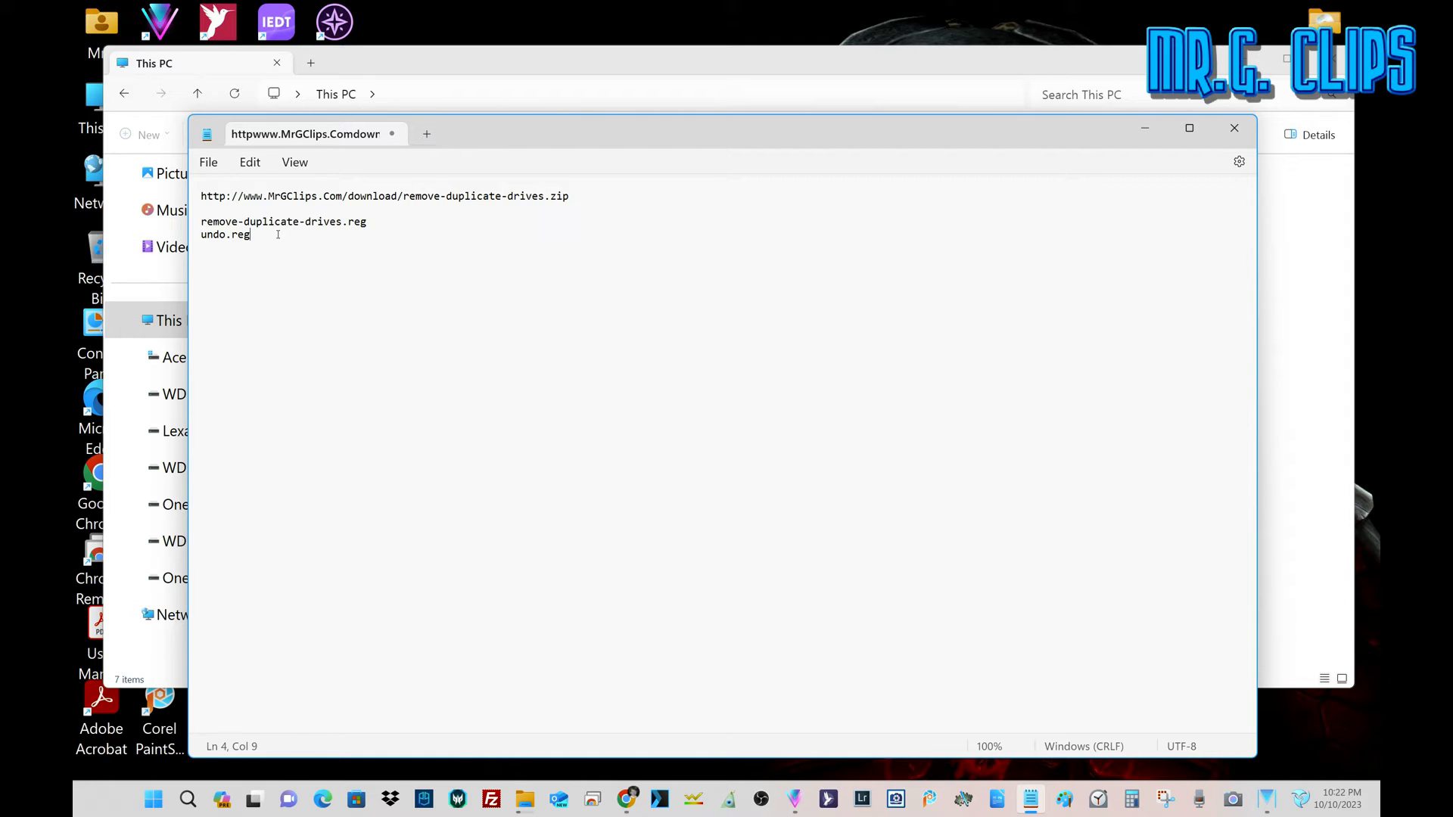
Step: Highlight the remove-duplicate-drives.reg file name, then minimize Notepad to reveal This PC
{"action": "left_click_drag", "start_coordinate": [384, 226], "coordinate": [202, 225]}
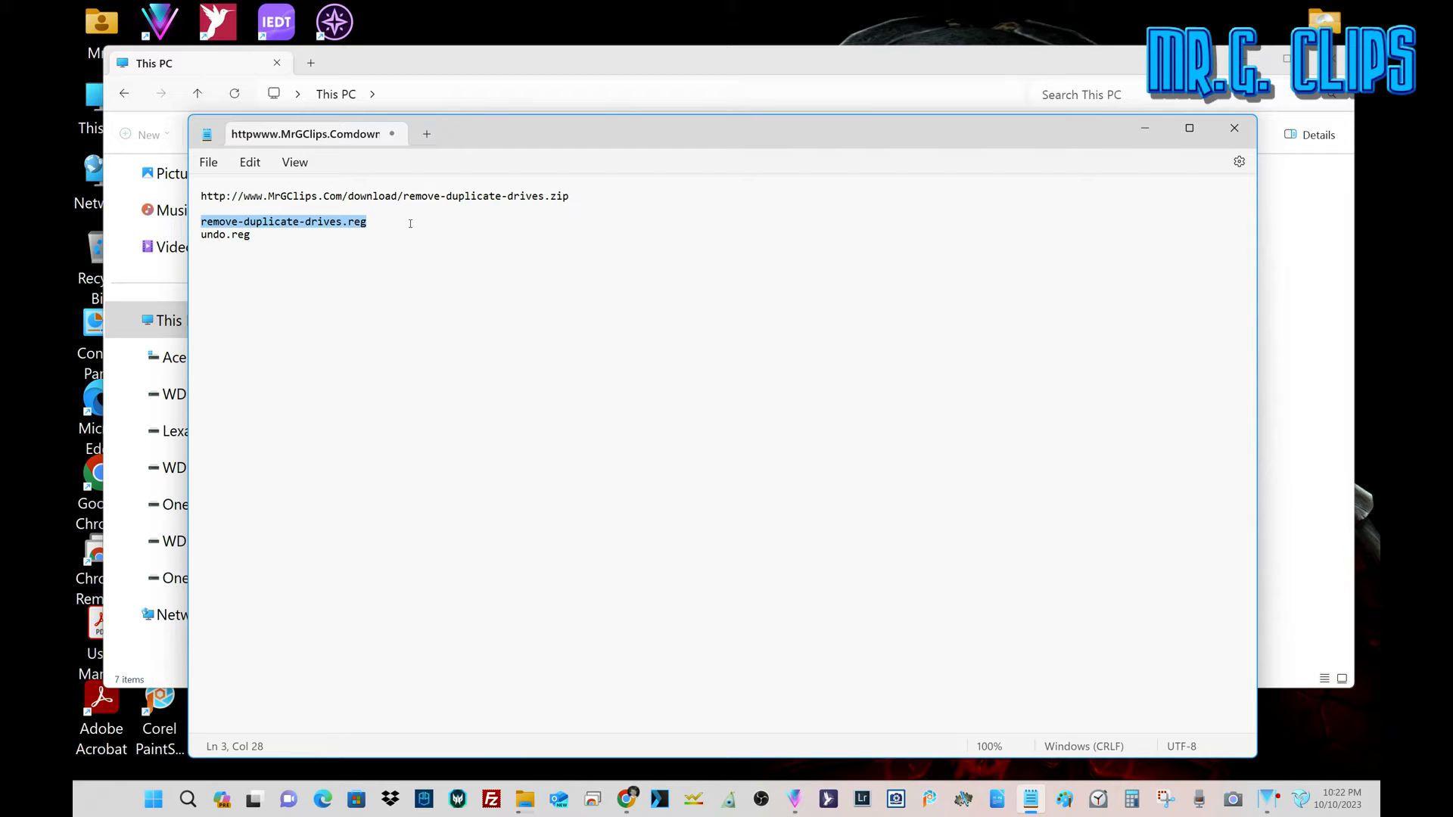
{"action": "left_click", "coordinate": [465, 218]}
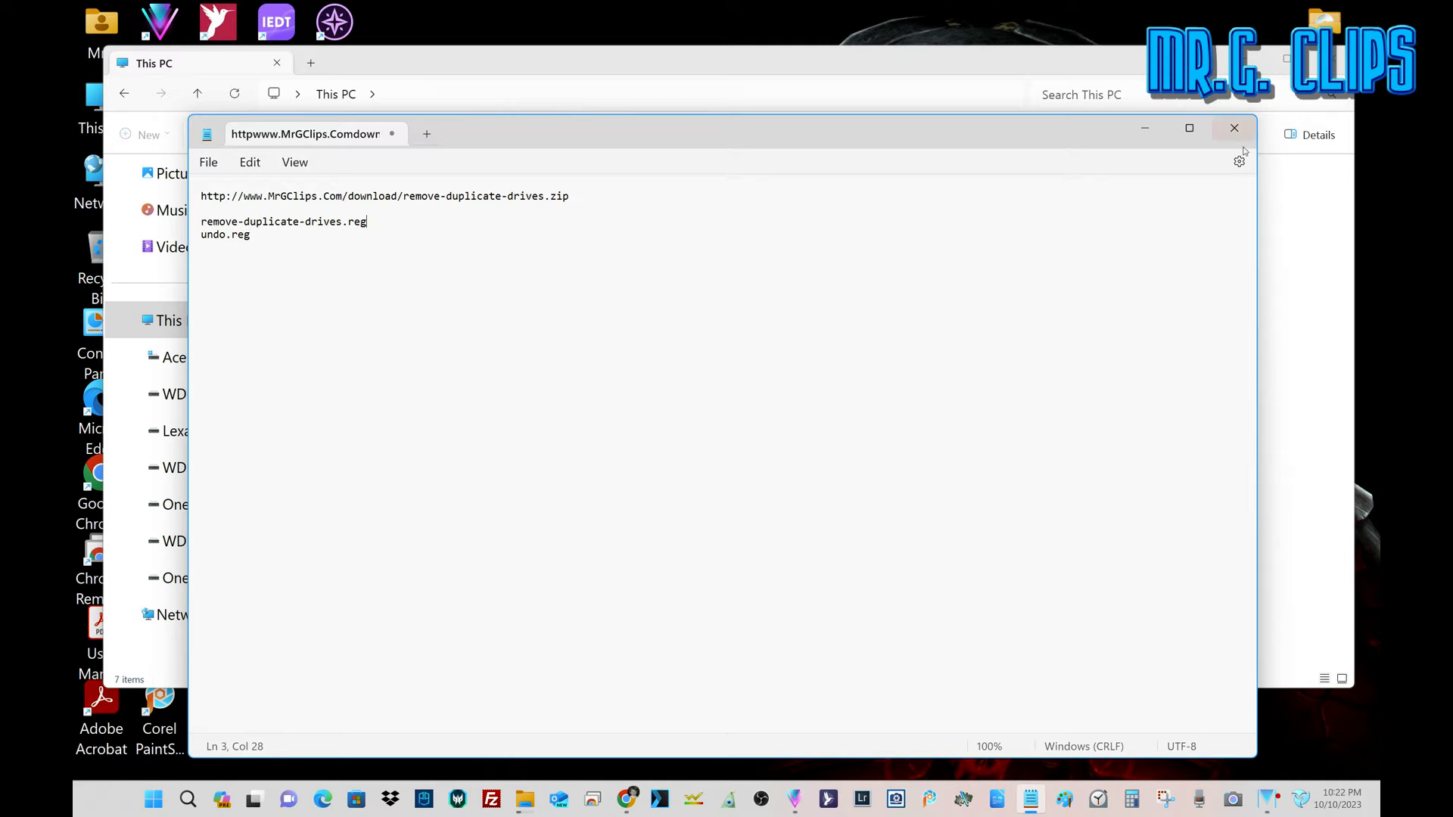
{"action": "left_click", "coordinate": [1144, 127]}
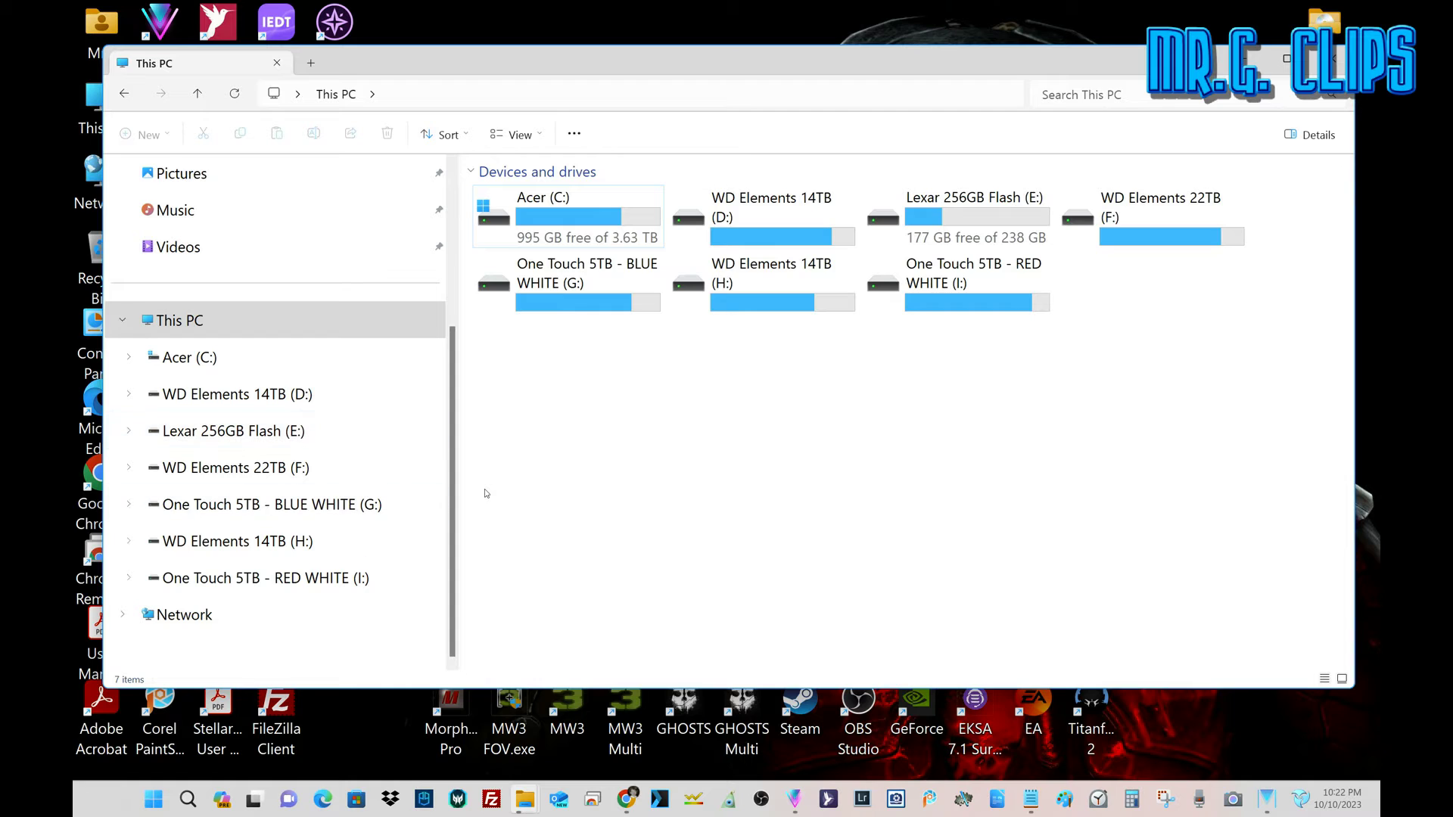
{"action": "left_click", "coordinate": [1030, 799]}
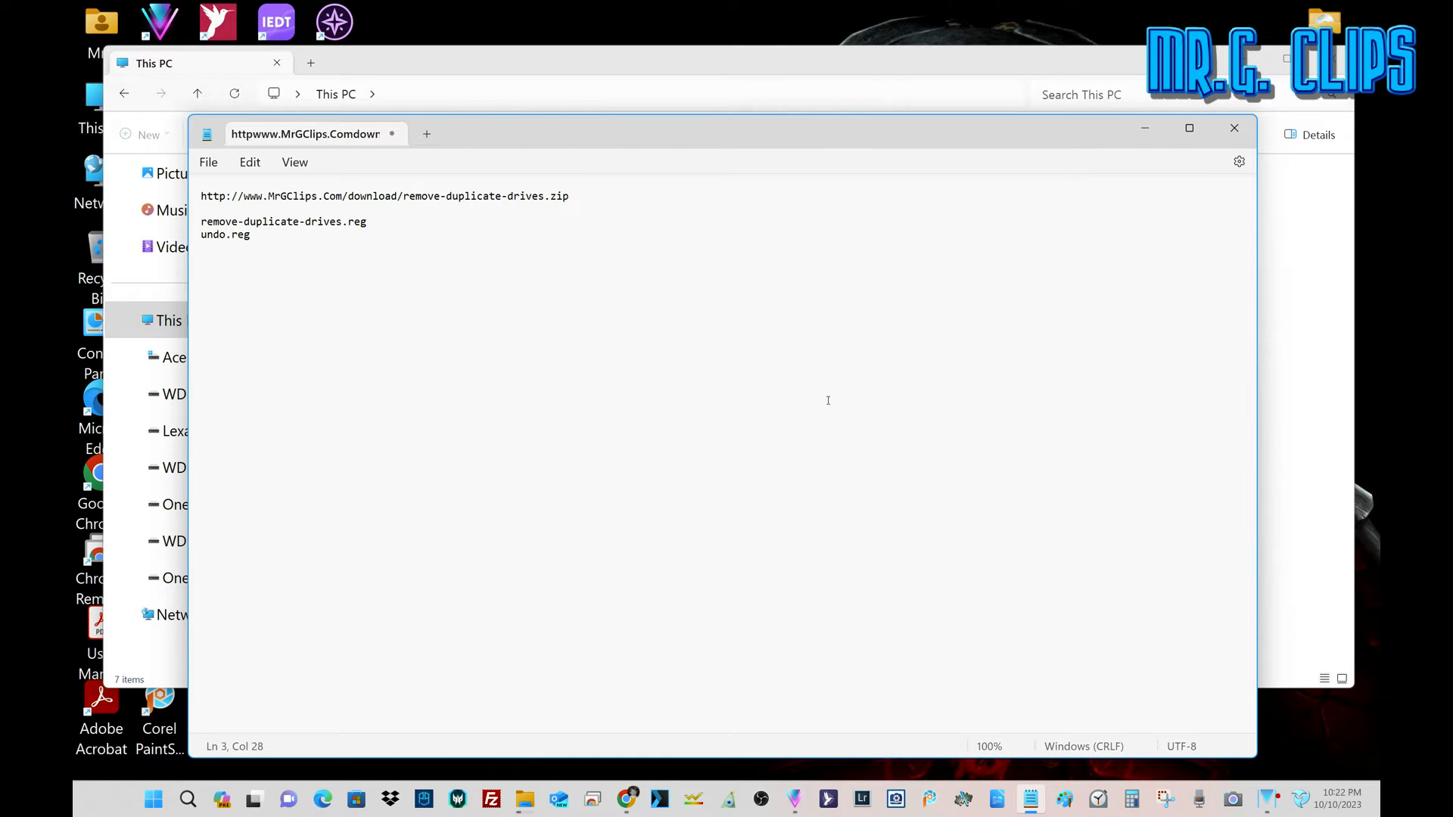
{"action": "left_click_drag", "start_coordinate": [875, 129], "coordinate": [875, 139]}
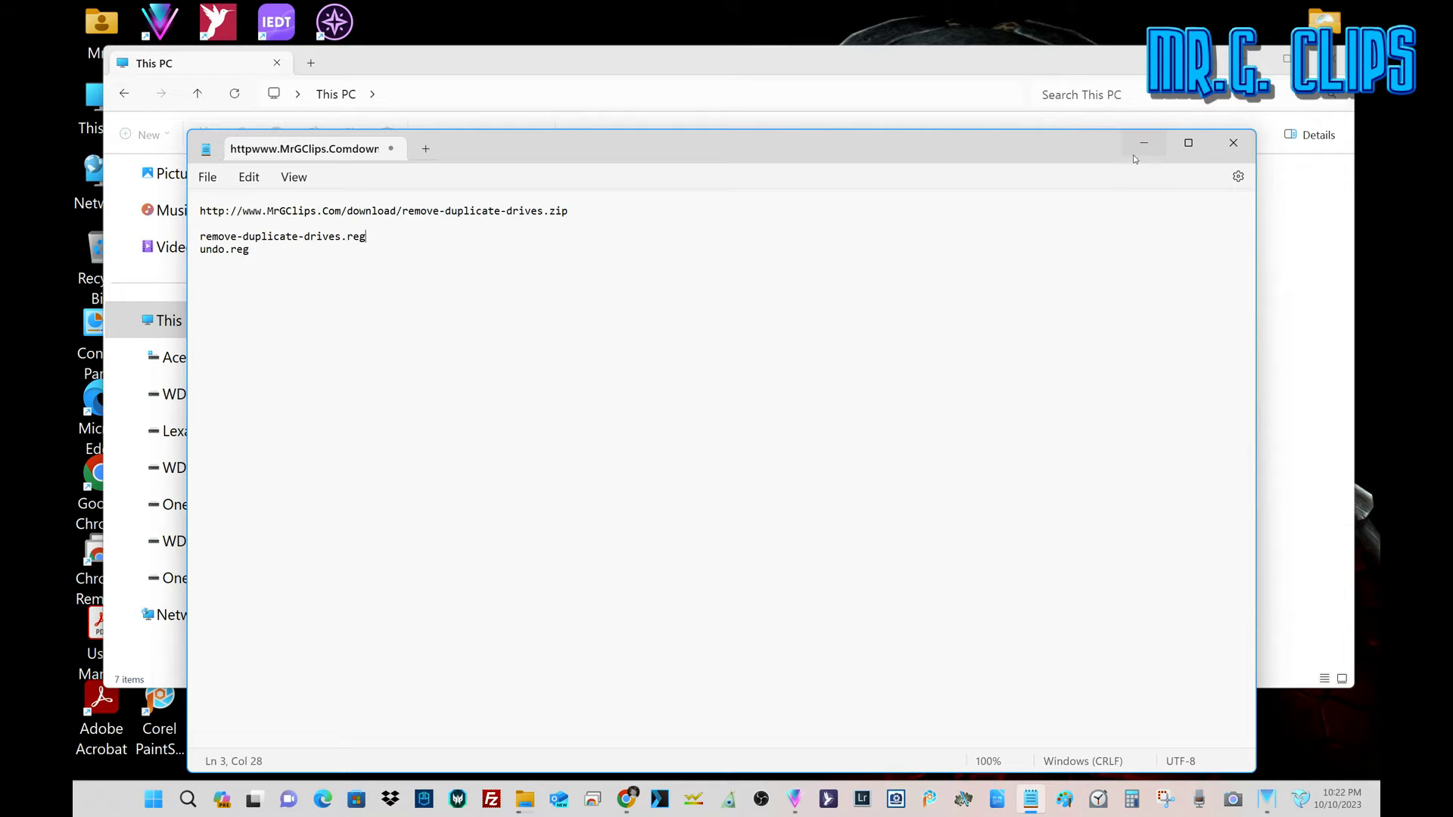
{"action": "left_click_drag", "start_coordinate": [291, 261], "coordinate": [194, 250]}
{"action": "left_click", "coordinate": [280, 252]}
{"action": "left_click", "coordinate": [1146, 148]}
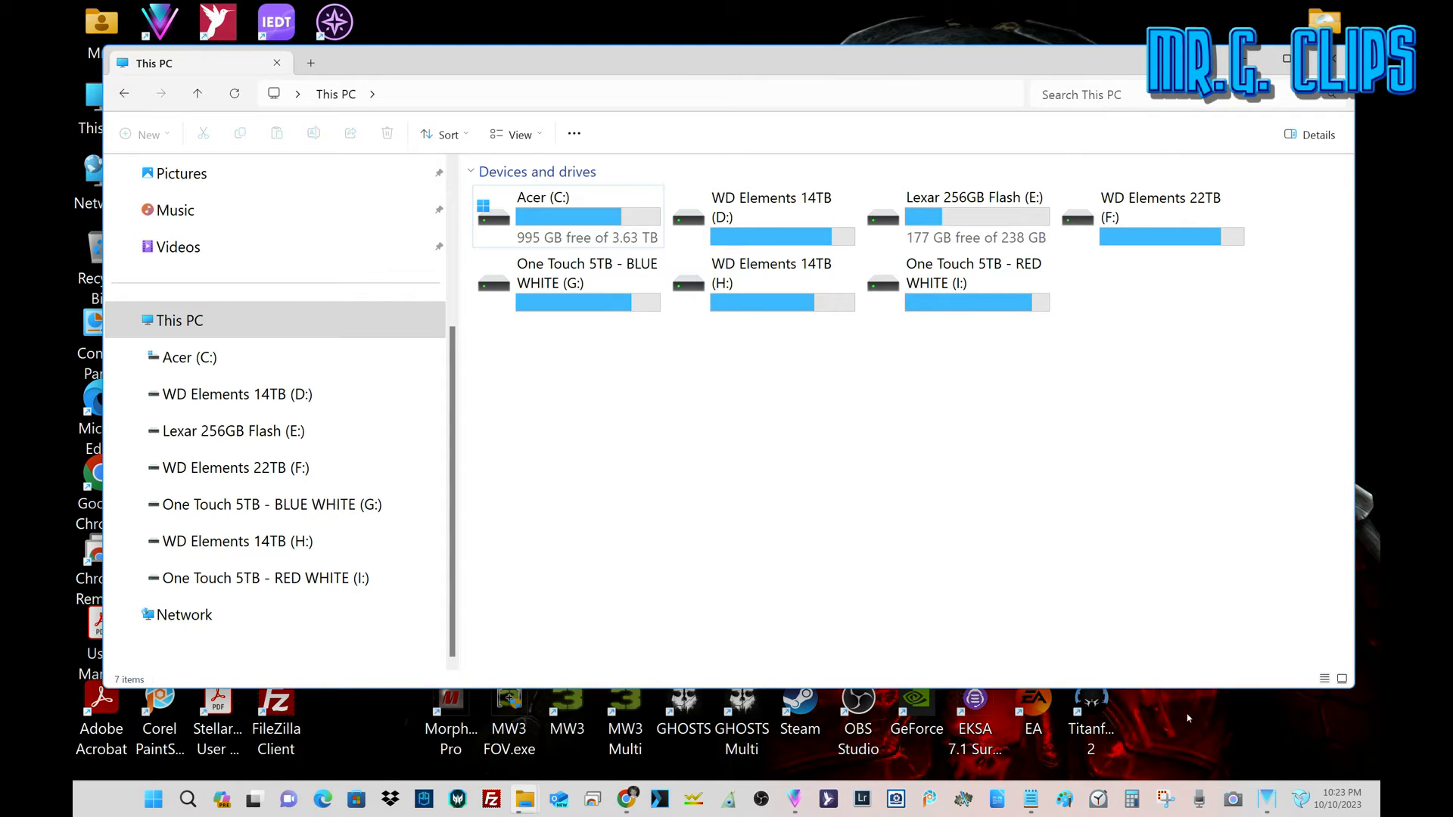
{"action": "left_click", "coordinate": [1030, 800]}
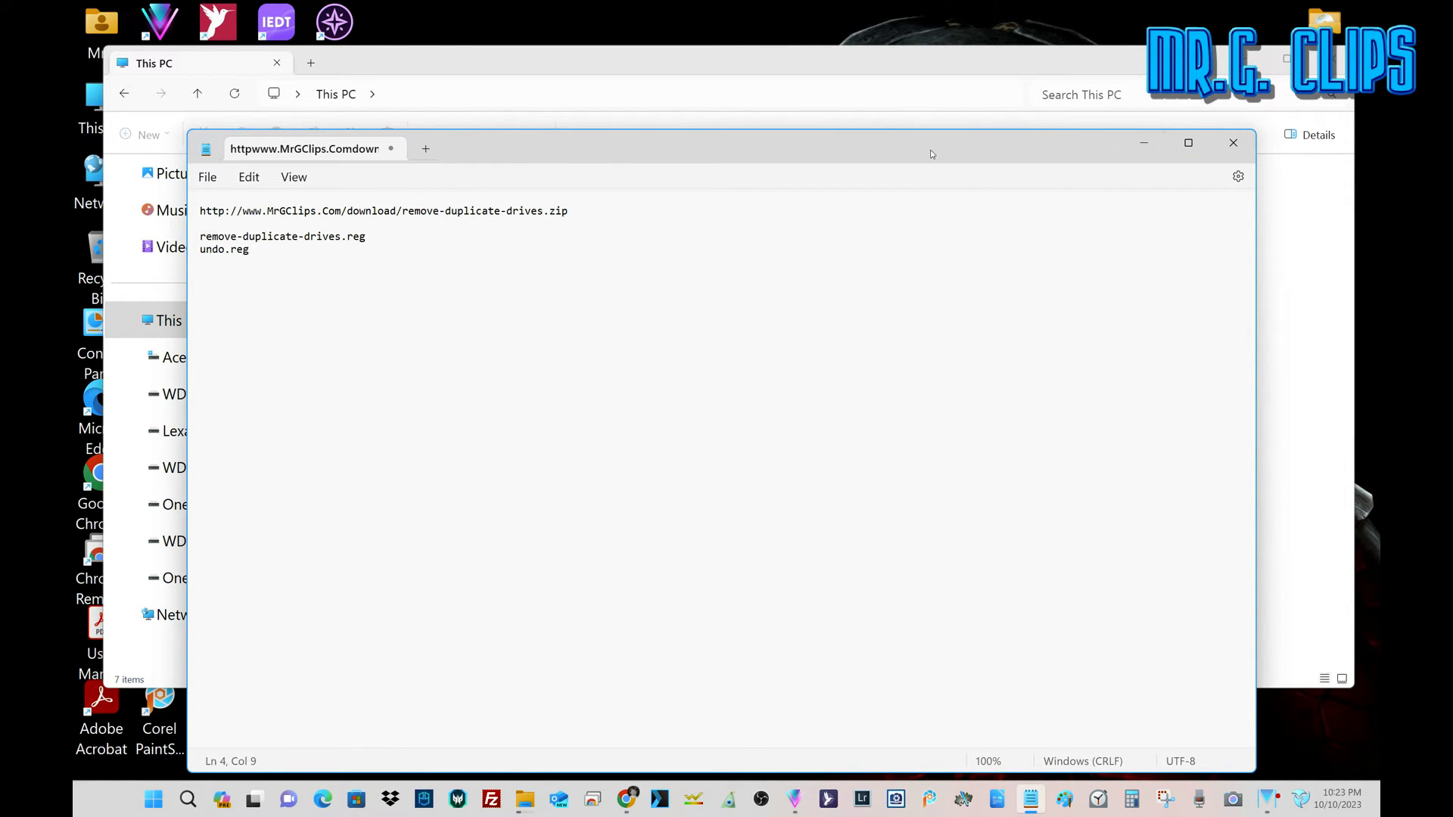
{"action": "left_click_drag", "start_coordinate": [929, 149], "coordinate": [925, 134]}
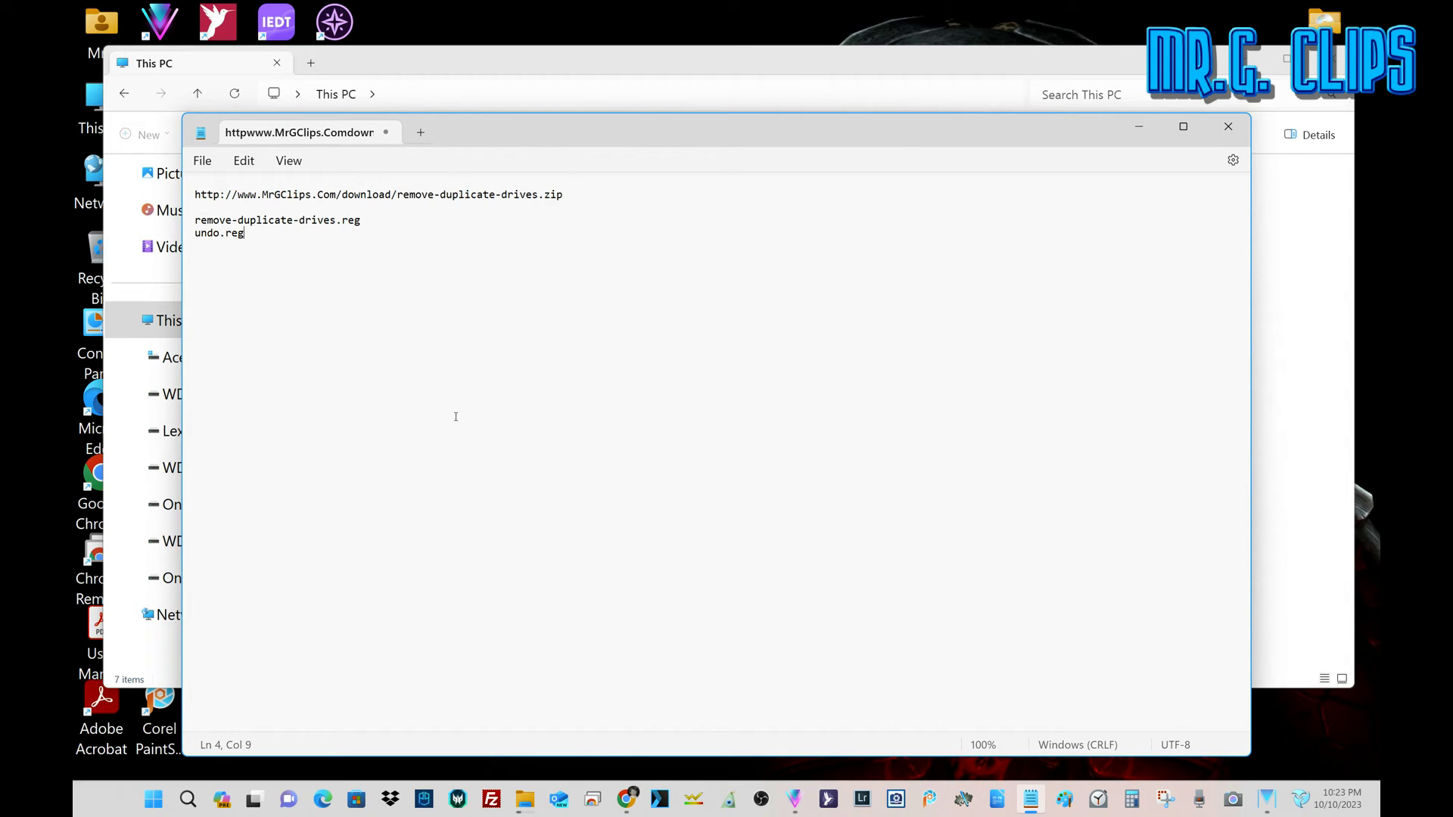
{"action": "left_click", "coordinate": [1139, 126]}
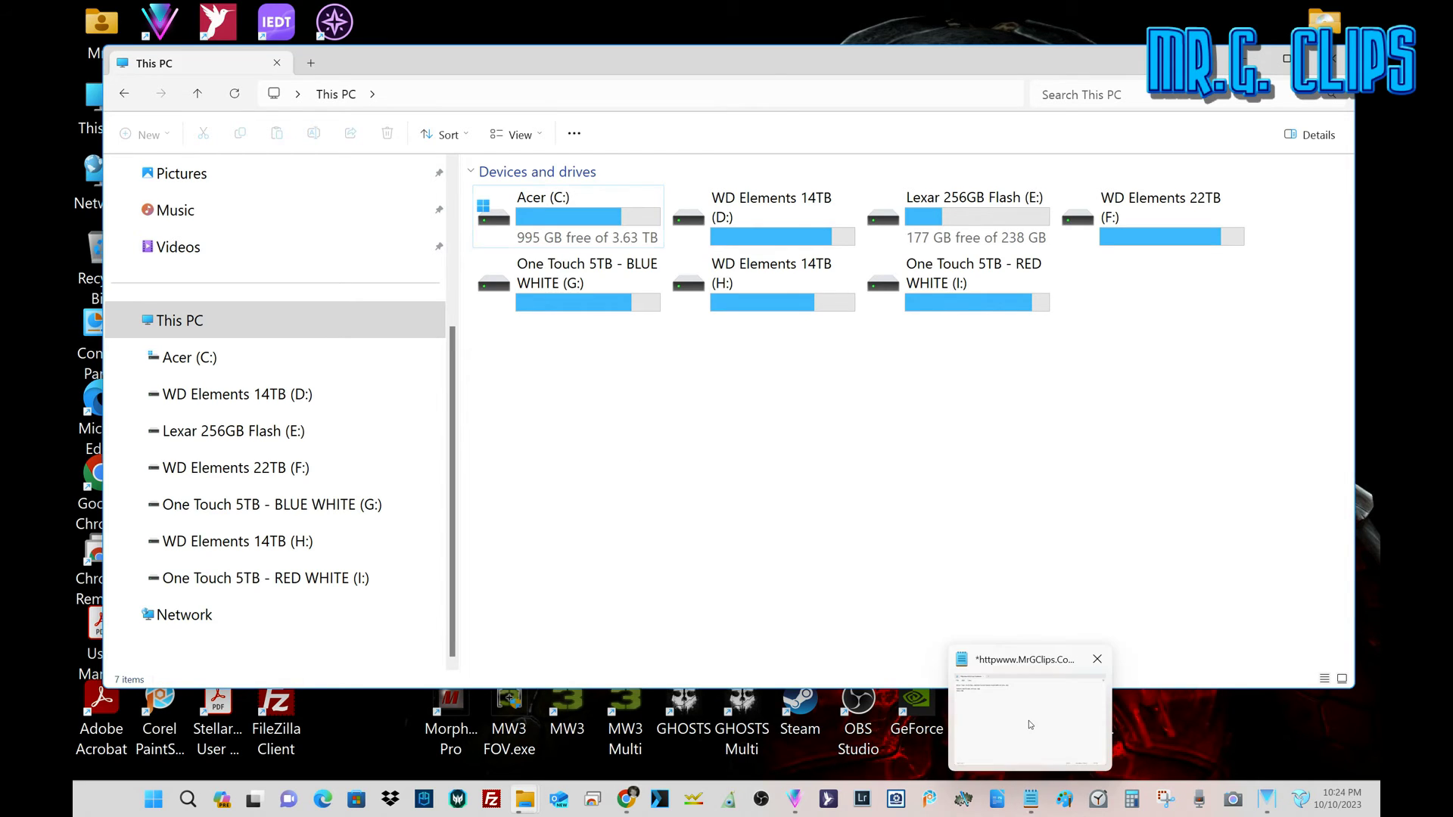
Step: Restore Notepad, highlight remove-duplicate-drives.zip in the link, and nudge the window slightly right
{"action": "left_click", "coordinate": [1030, 800]}
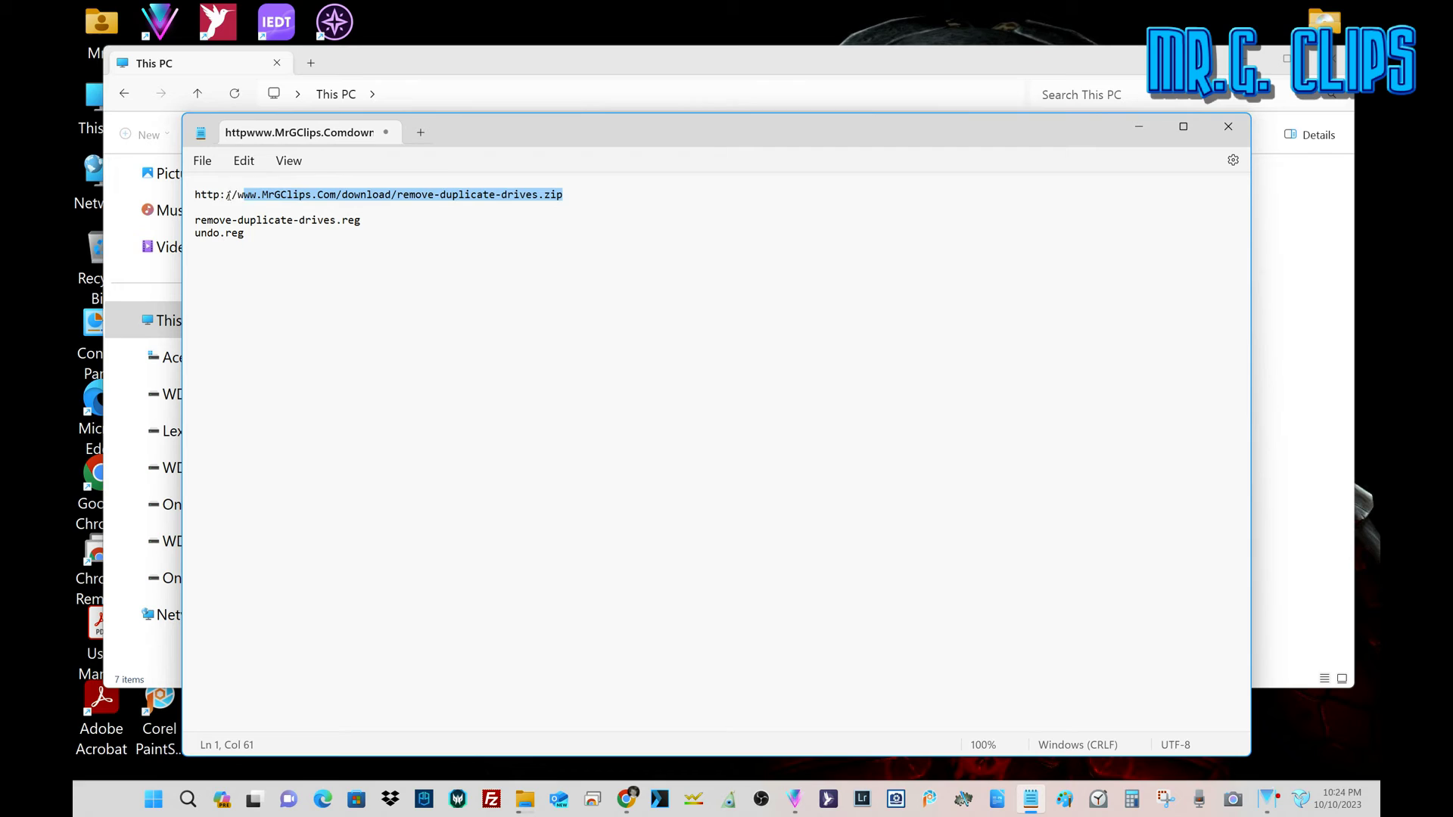
{"action": "left_click_drag", "start_coordinate": [602, 197], "coordinate": [218, 196]}
{"action": "left_click", "coordinate": [545, 220]}
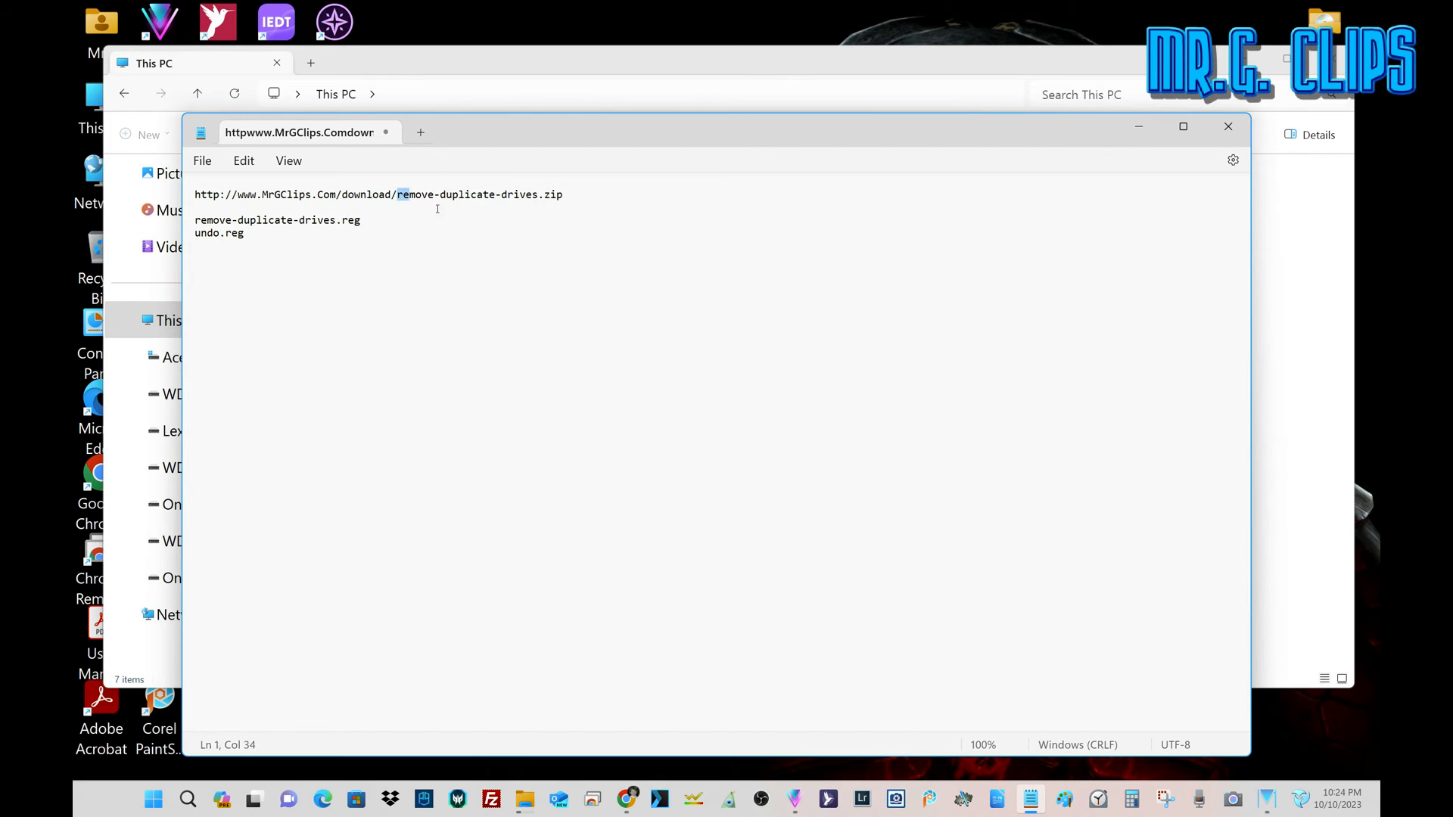
{"action": "left_click_drag", "start_coordinate": [399, 196], "coordinate": [604, 200]}
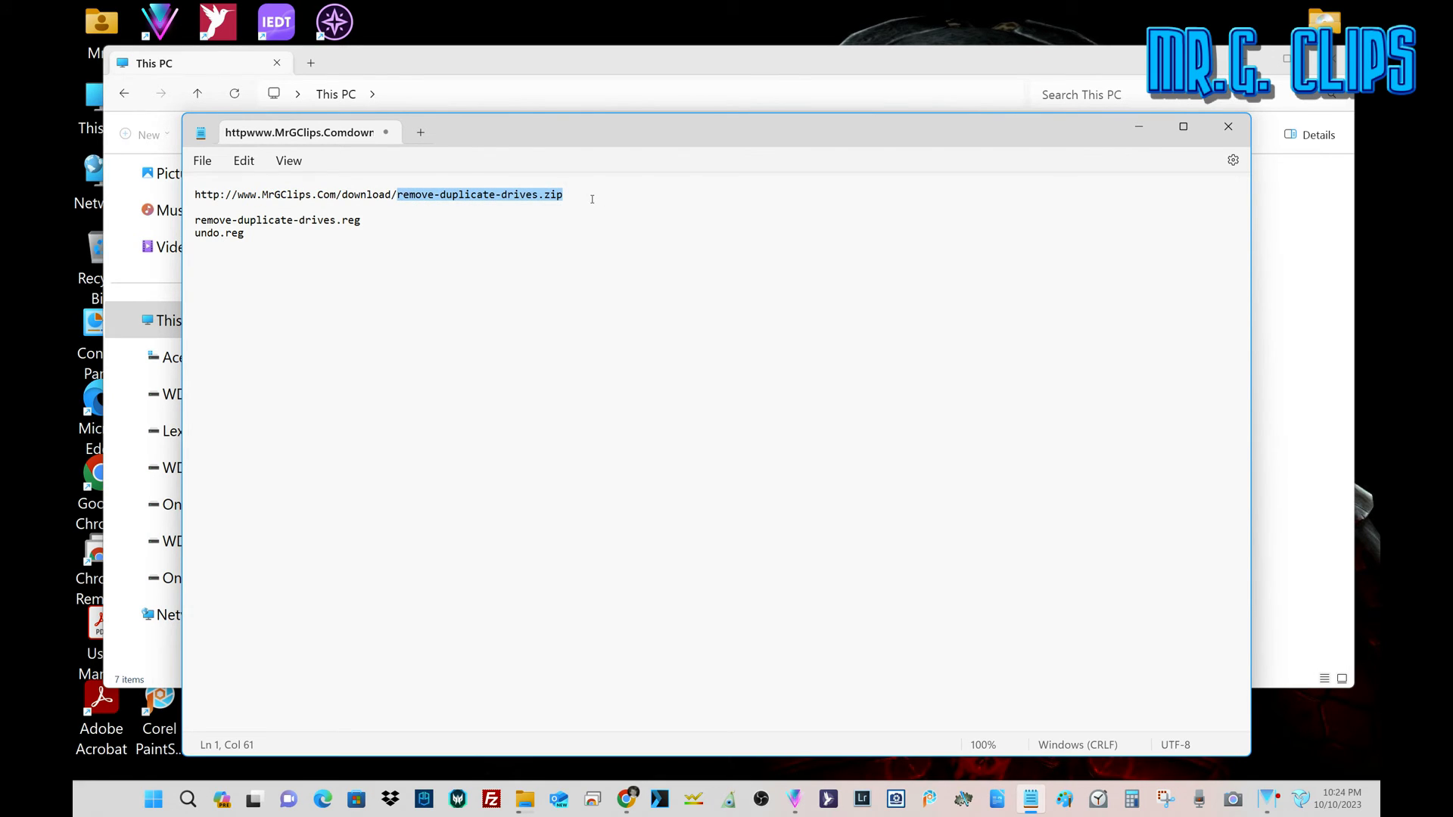
{"action": "left_click", "coordinate": [592, 201]}
{"action": "left_click_drag", "start_coordinate": [551, 203], "coordinate": [404, 200]}
{"action": "left_click", "coordinate": [315, 277]}
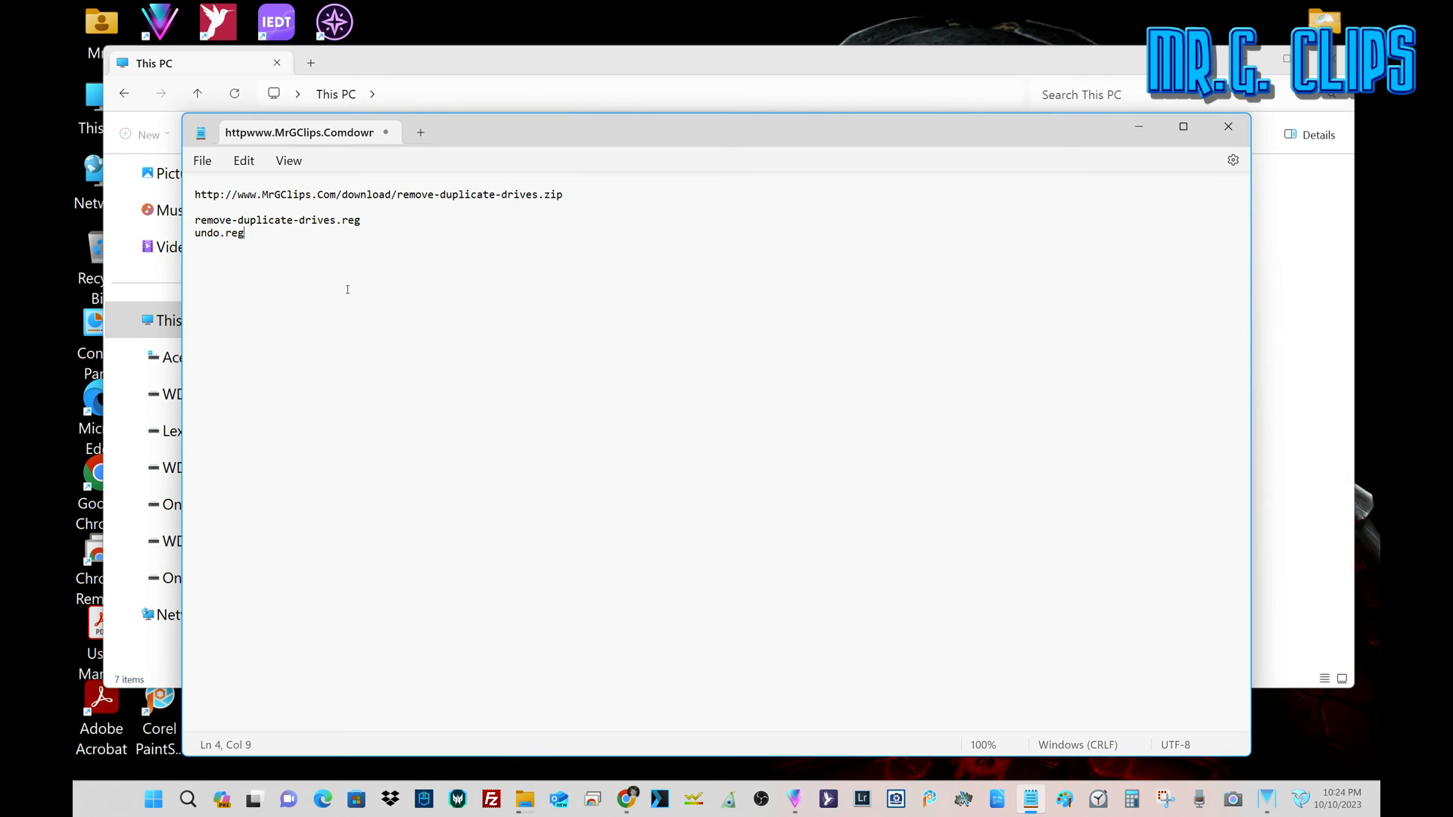
{"action": "mouse_move", "coordinate": [792, 137]}
{"action": "left_mouse_down"}
{"action": "mouse_move", "coordinate": [823, 149]}
{"action": "mouse_move", "coordinate": [799, 142]}
{"action": "left_mouse_up"}
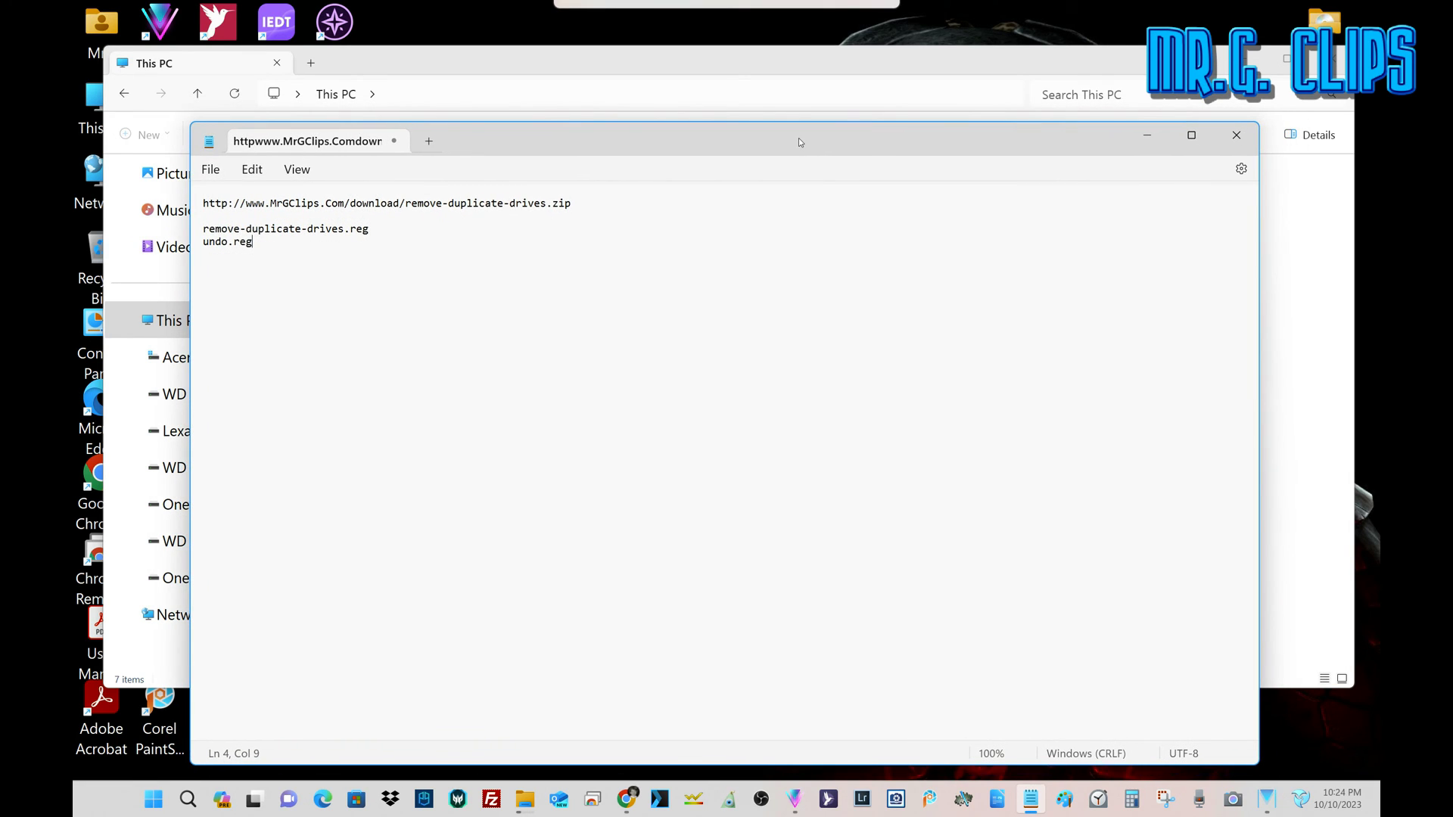